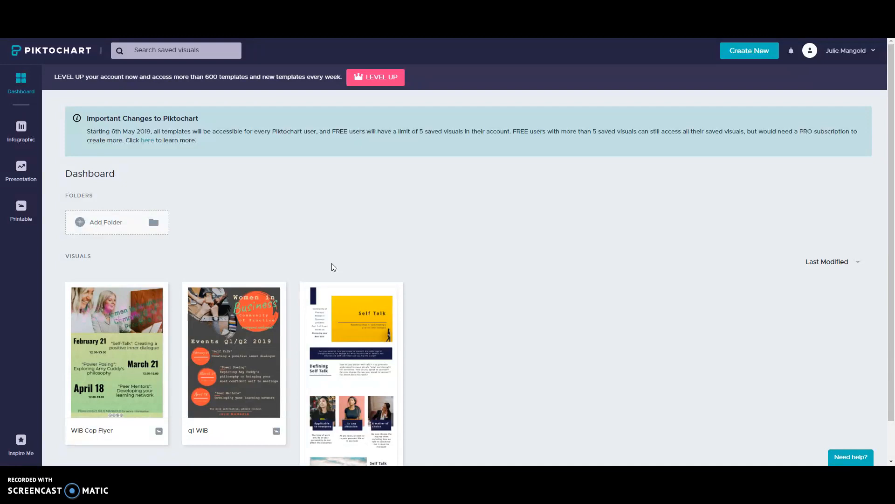
Step: Switch from the Dashboard to the Printable templates section in the left sidebar
left_click(19, 208)
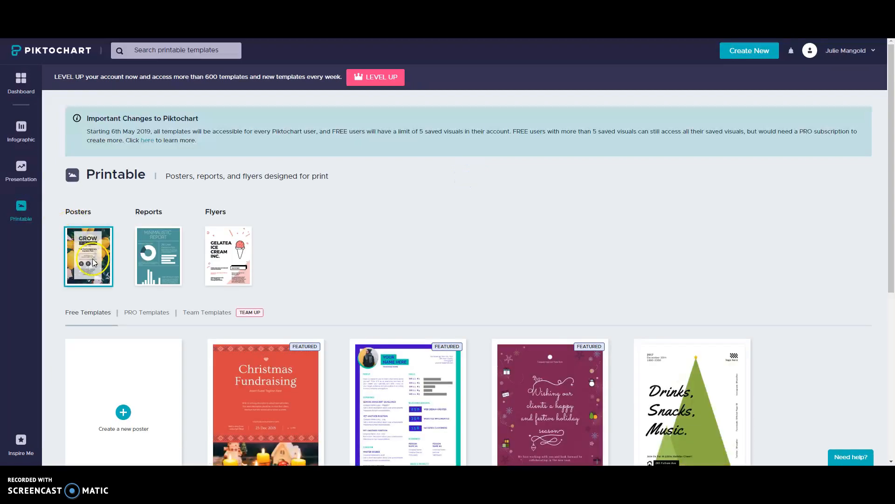
Step: Start a new flyer from the Creative Keynote Speaker template in the Flyers category
left_click(219, 262)
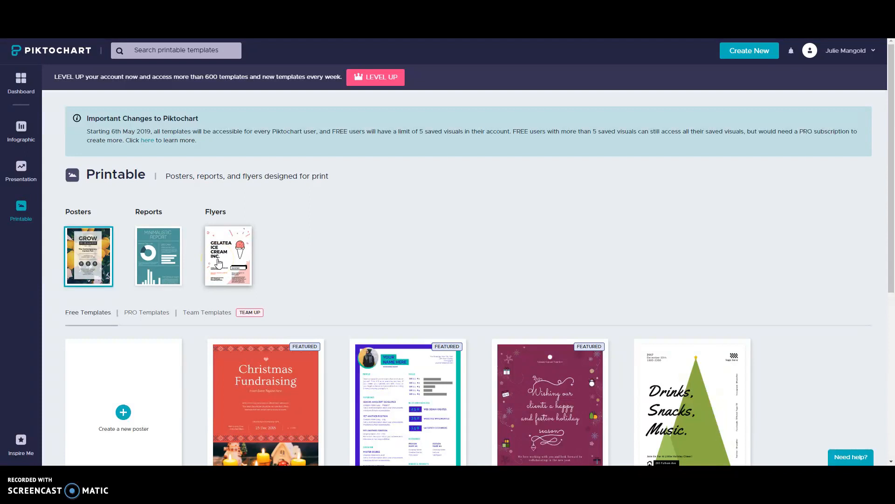
left_click(217, 260)
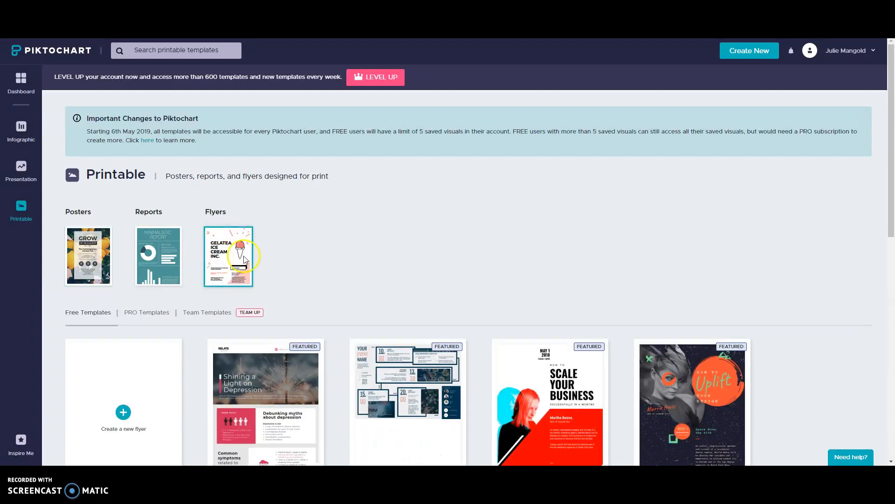
scroll(378, 256, "down", 4)
scroll(378, 259, "down", 3)
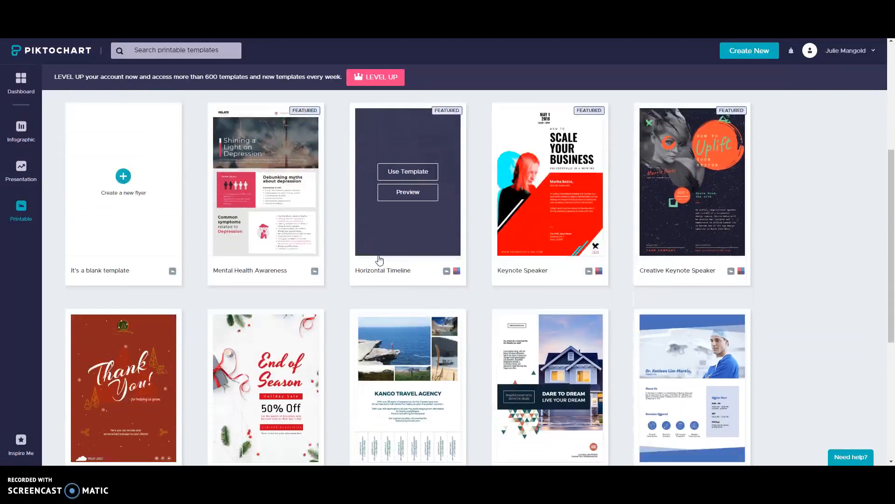
scroll(379, 260, "up", 1)
left_click(106, 216)
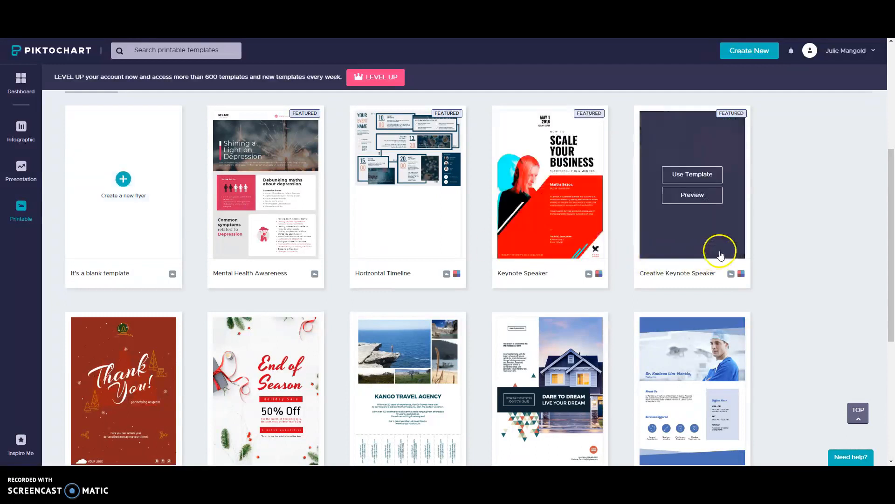
left_click(692, 178)
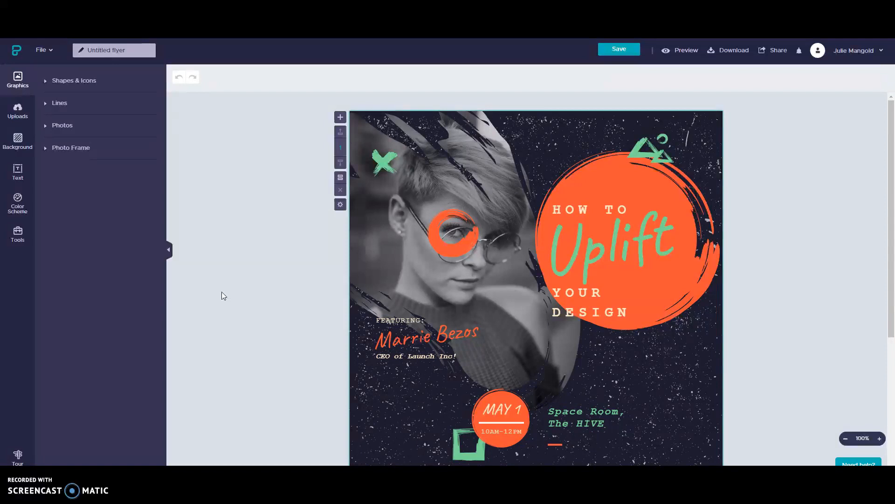
Step: Select the portrait photo frame and open the Unsplash stock photo search under Photos
scroll(222, 291, "down", 2)
scroll(222, 291, "up", 2)
mouse_move(383, 285)
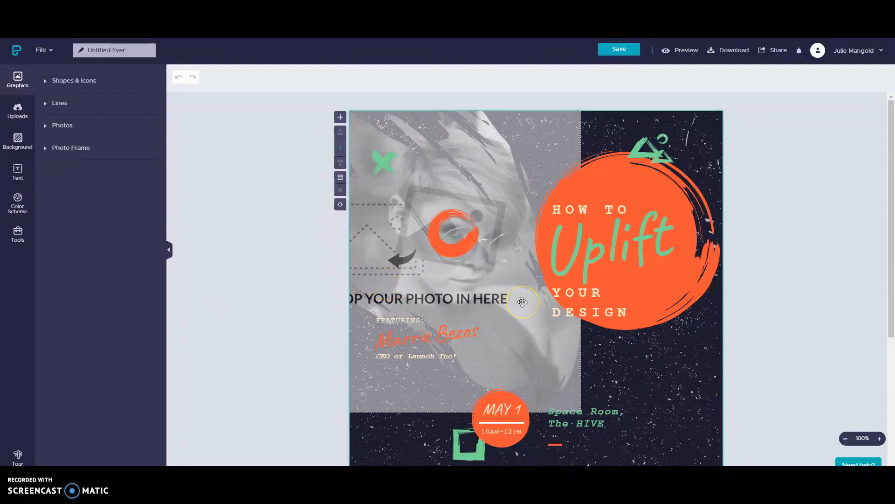
left_click(280, 354)
left_click(384, 293)
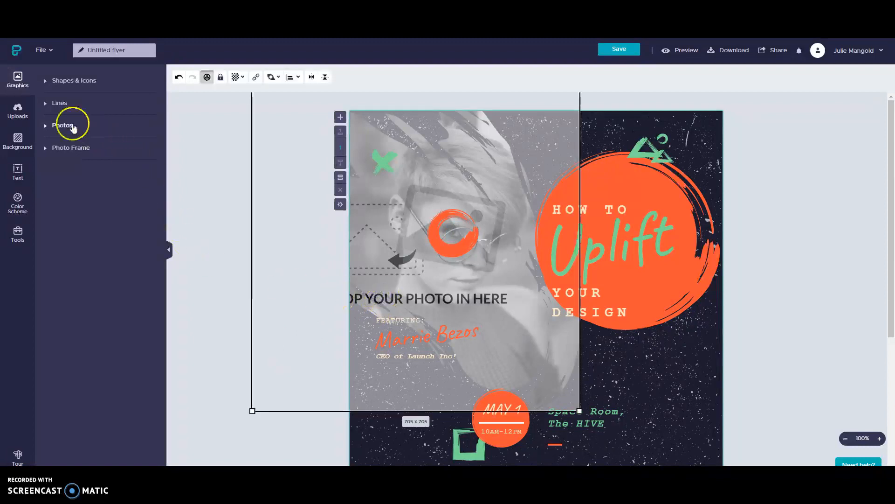
left_click(64, 126)
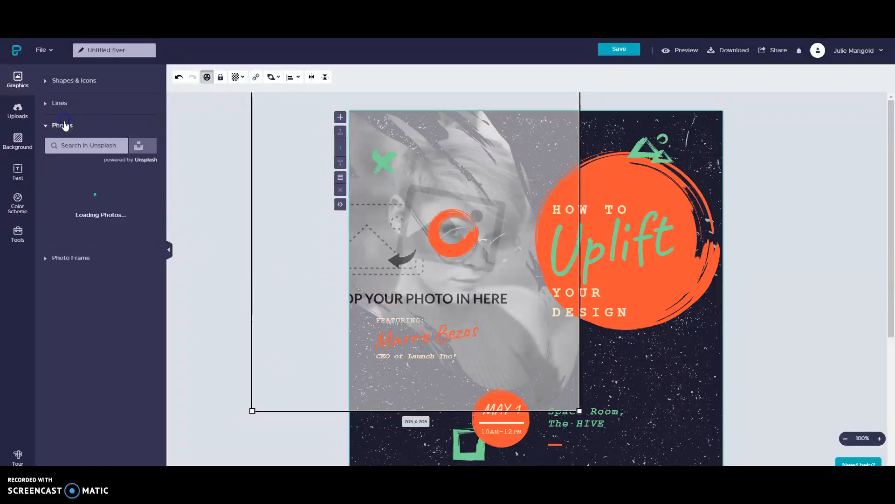
left_click(75, 96)
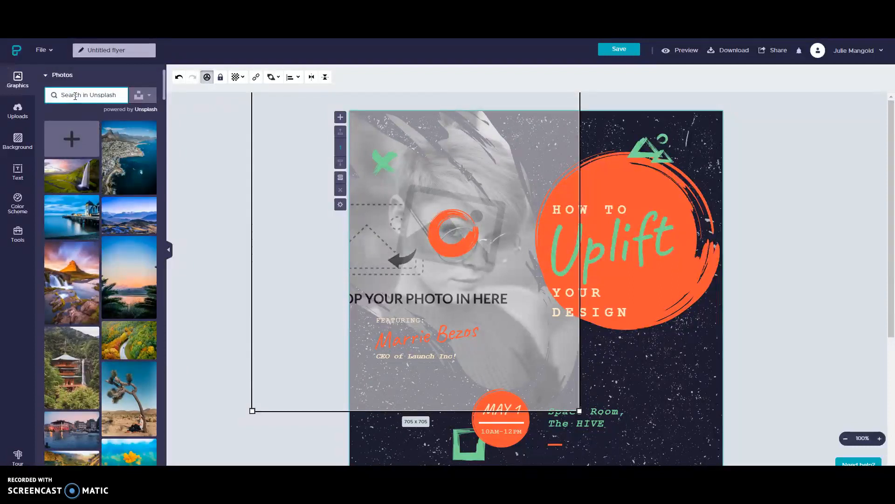
Step: Search Unsplash for 'business' and add the laptop writing photo to the flyer
type("busin")
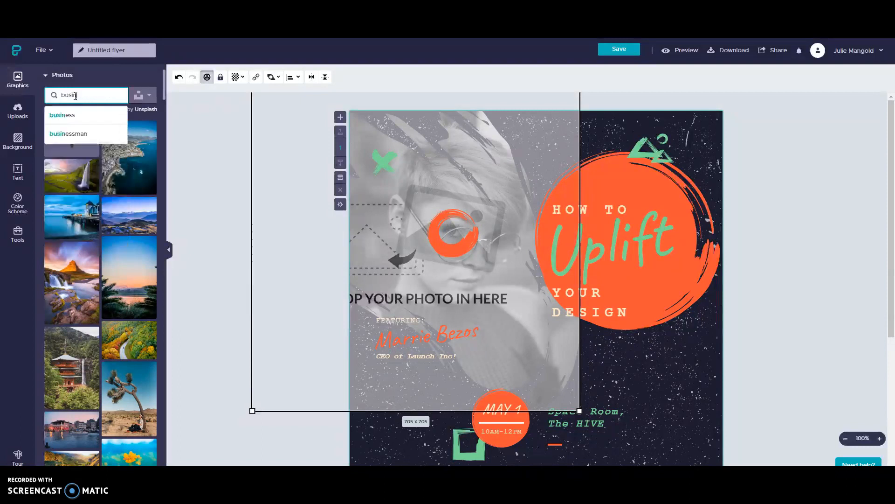
type("ess")
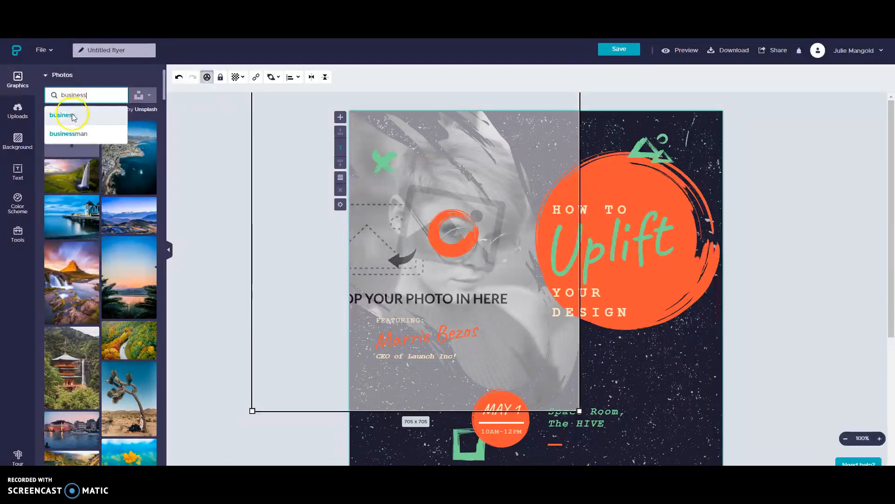
left_click(71, 114)
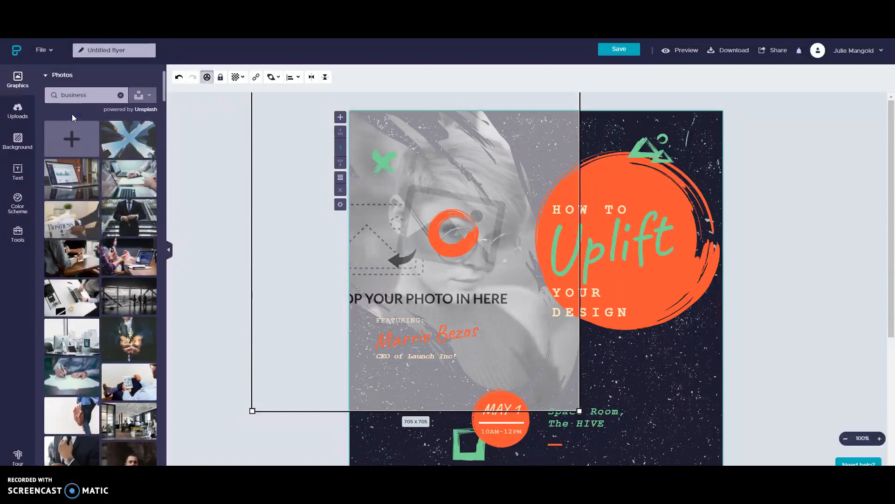
left_click(191, 181)
mouse_move(135, 185)
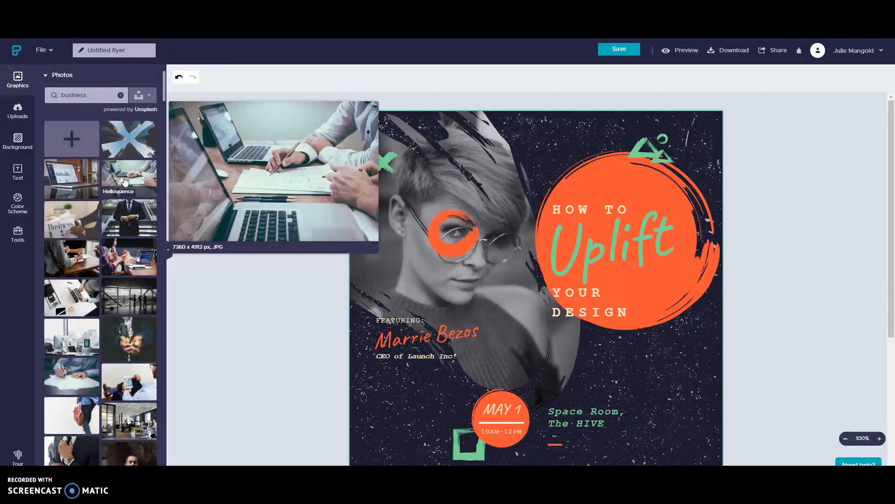
left_click(124, 180)
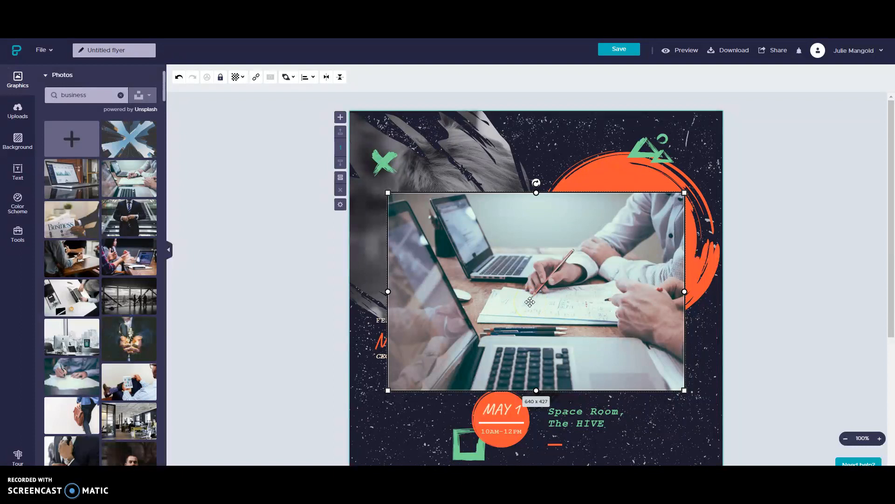
Step: Drop the business photo into the portrait frame and adjust its crop inside the frame
left_click_drag(530, 302, 466, 262)
left_click(335, 422)
left_click(516, 259)
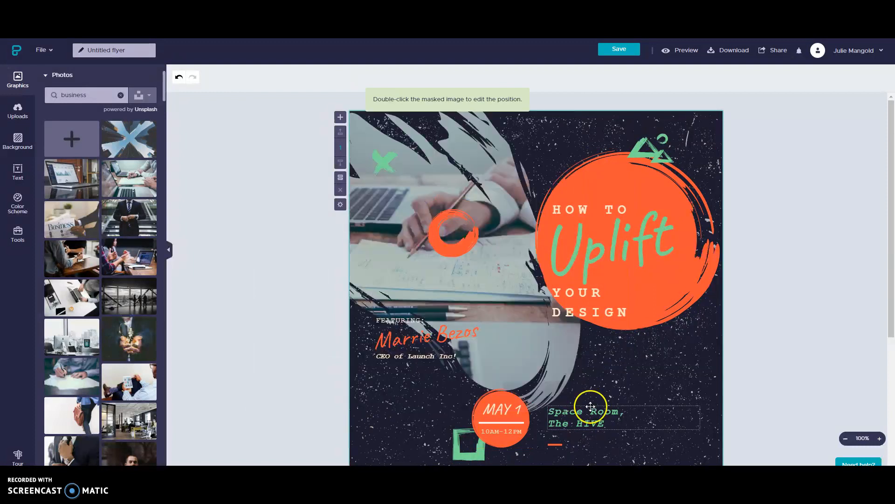
double_click(569, 396)
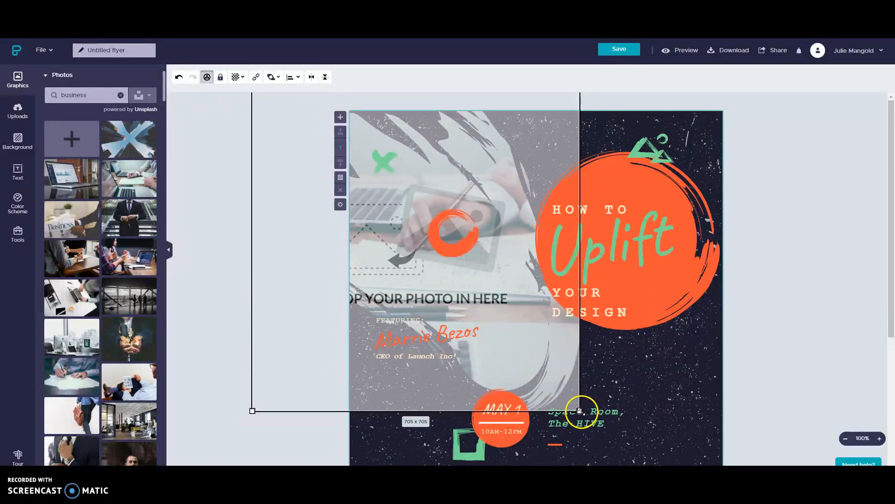
left_click_drag(571, 405, 569, 357)
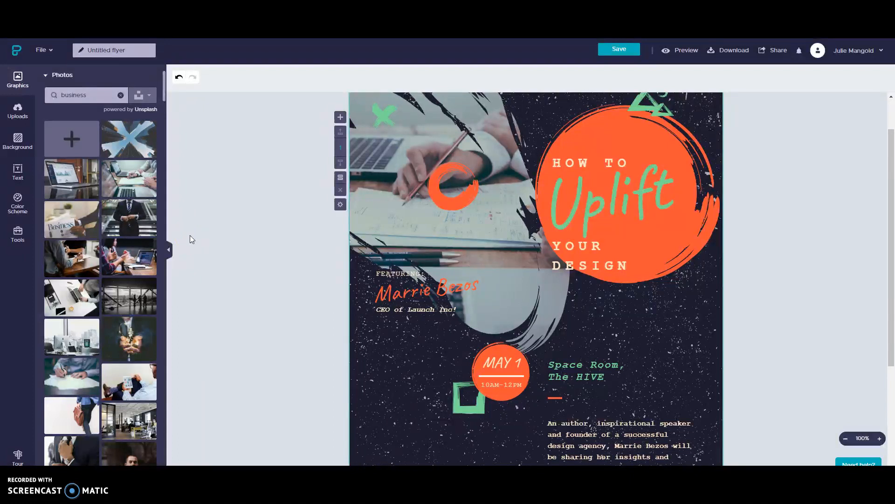
Step: Try several background tiles, then settle on the soft green gradient background image
left_click(20, 140)
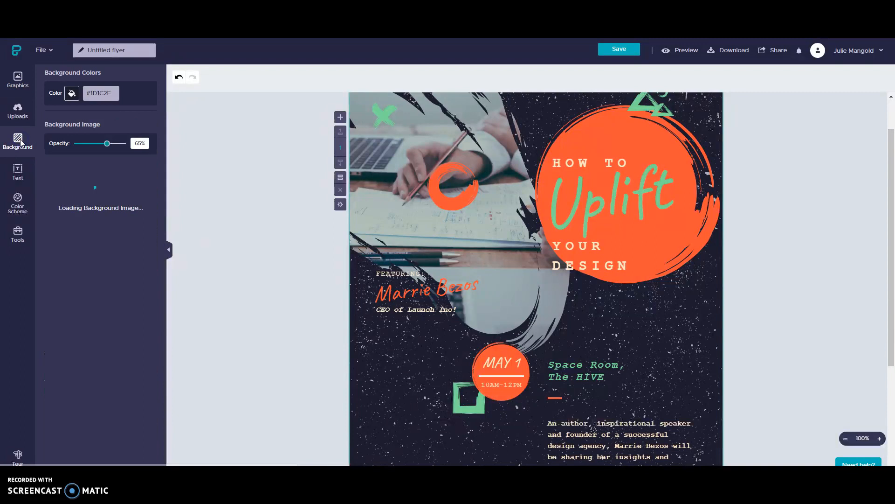
left_click(136, 212)
scroll(127, 276, "down", 2)
left_click(132, 285)
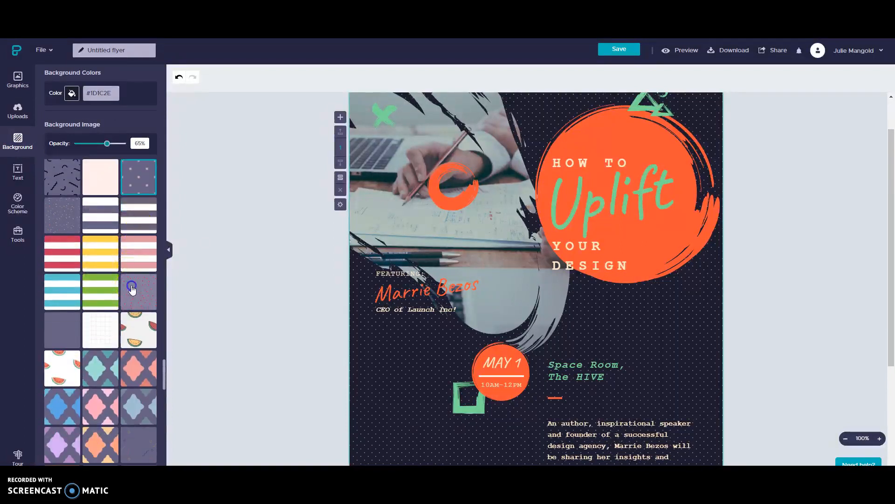
scroll(112, 303, "down", 5)
left_click(108, 322)
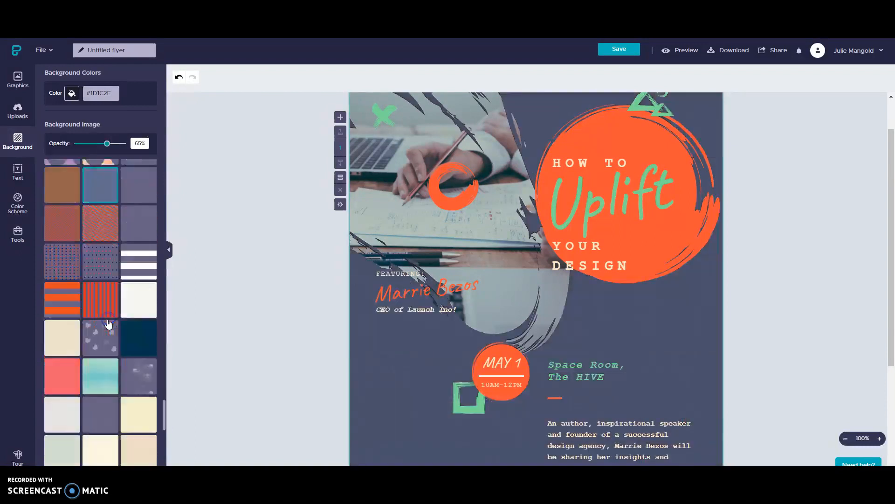
scroll(107, 322, "down", 6)
scroll(103, 272, "down", 1)
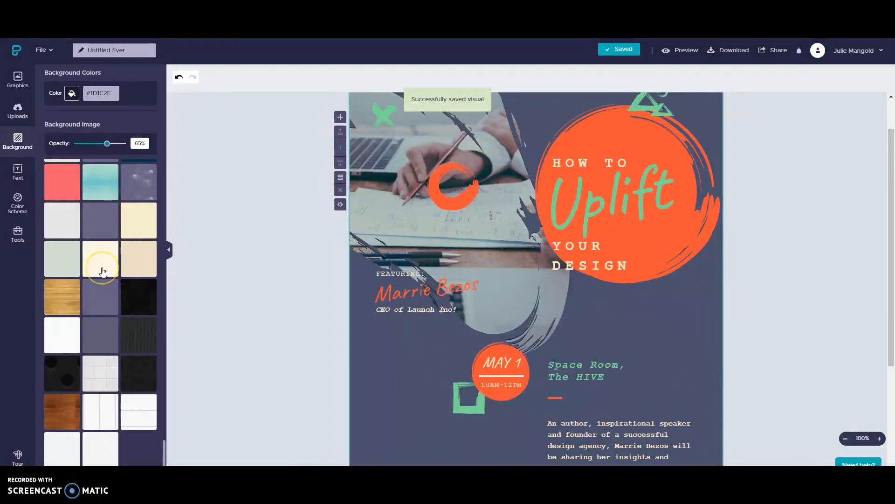
scroll(103, 272, "up", 2)
scroll(103, 272, "up", 15)
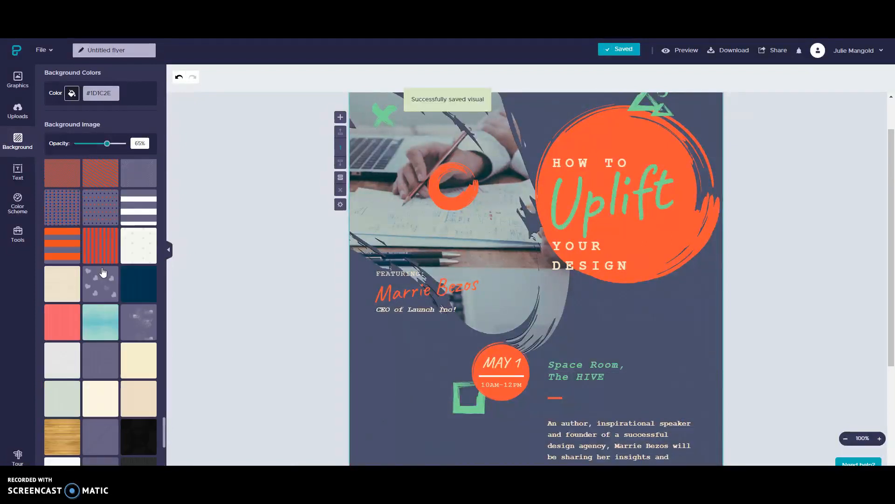
scroll(103, 272, "up", 15)
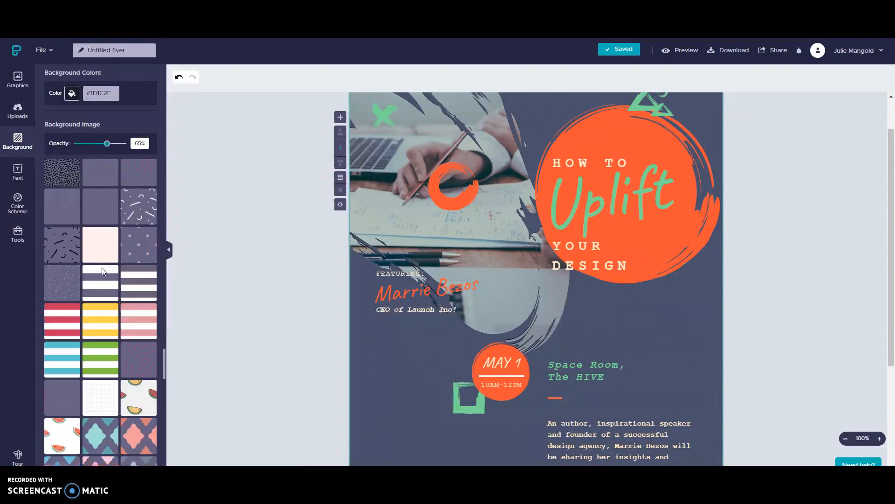
scroll(103, 272, "up", 5)
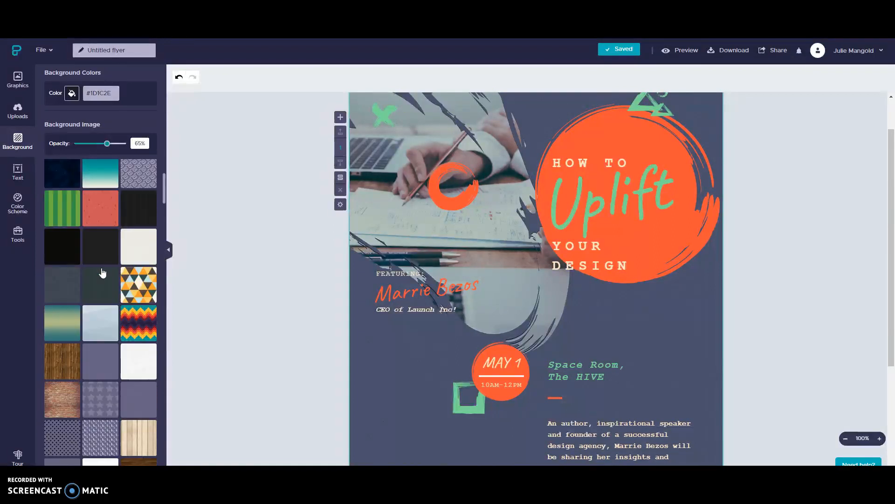
left_click(62, 330)
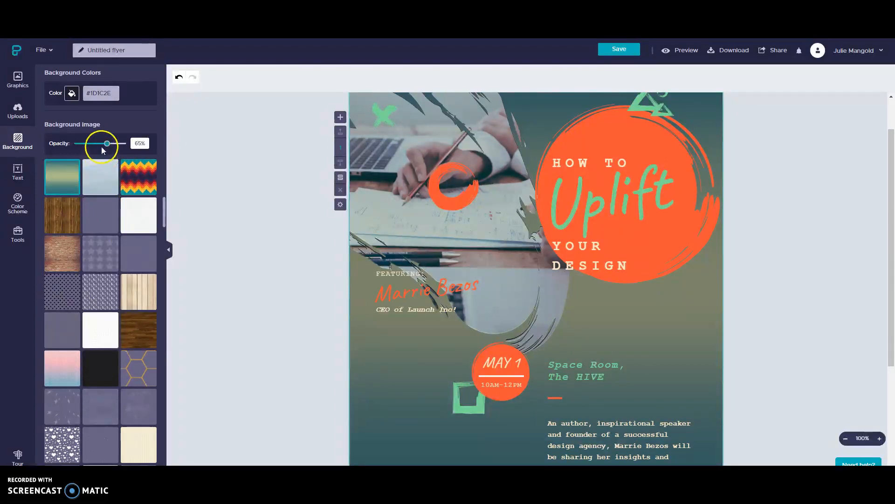
Step: Raise the background image opacity to 87% and set the background colour to teal #50E3C2
mouse_move(107, 143)
left_mouse_down()
mouse_move(88, 146)
mouse_move(117, 144)
left_mouse_up()
left_click(72, 94)
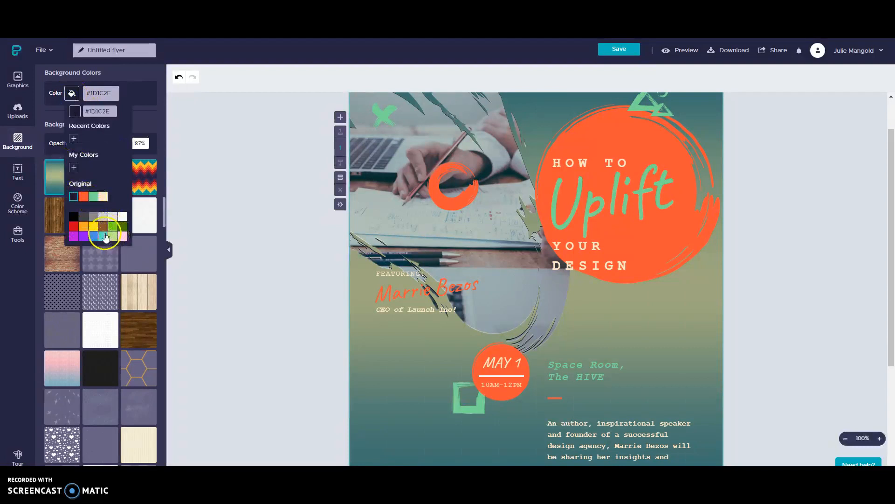
left_click(103, 236)
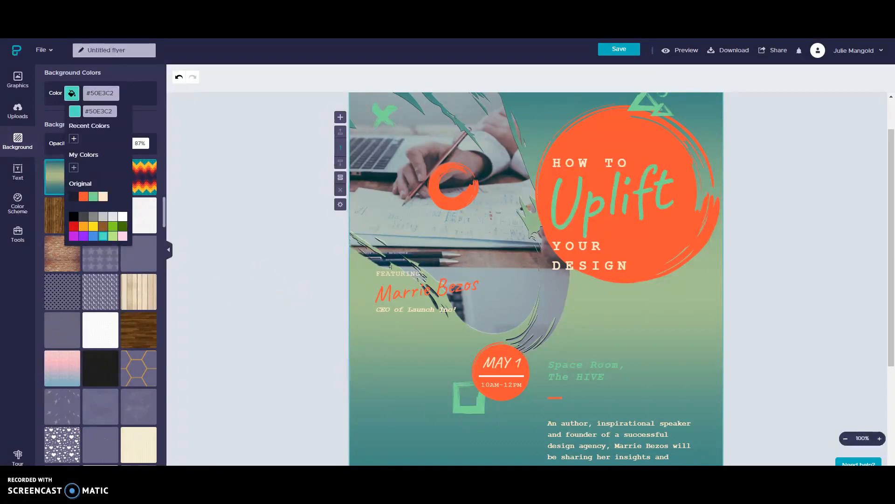
scroll(311, 200, "up", 1)
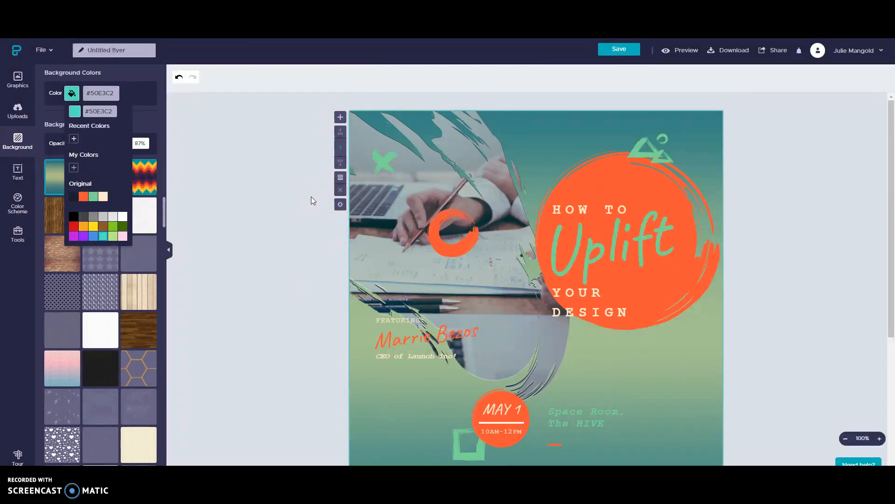
scroll(312, 200, "down", 1)
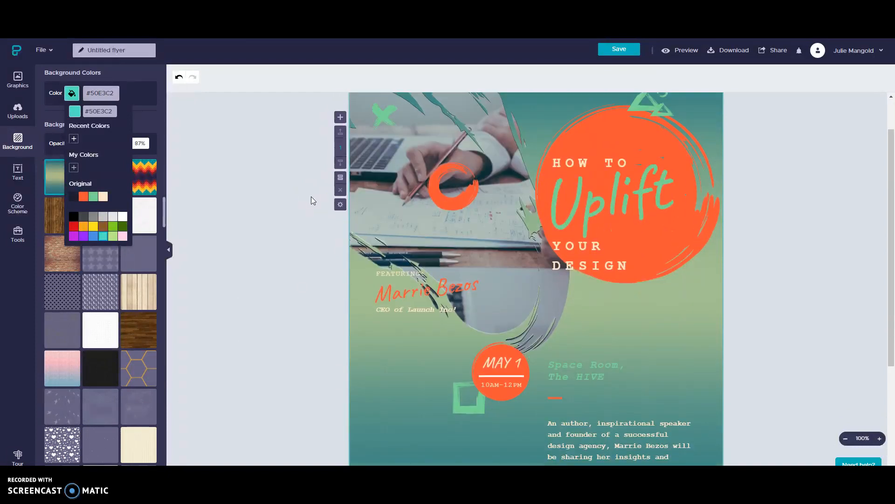
left_click(461, 188)
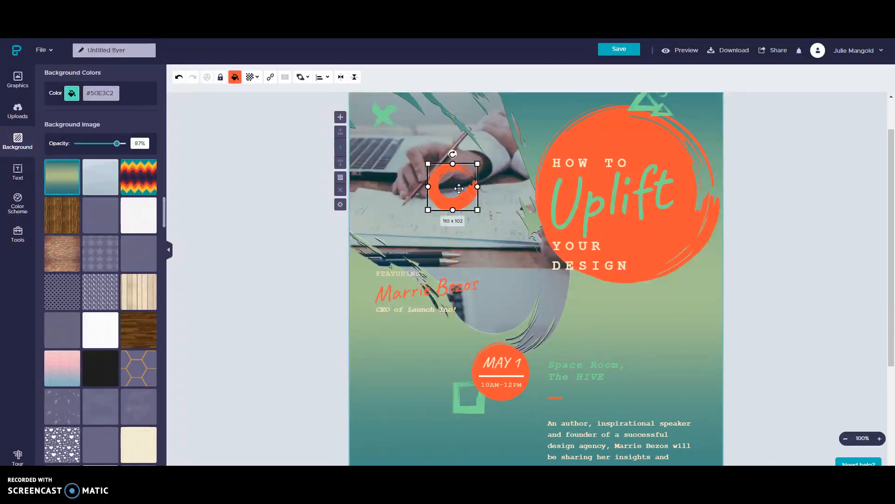
Step: Delete the small orange ring over the photo and select the large brush circle behind the title
right_click(460, 191)
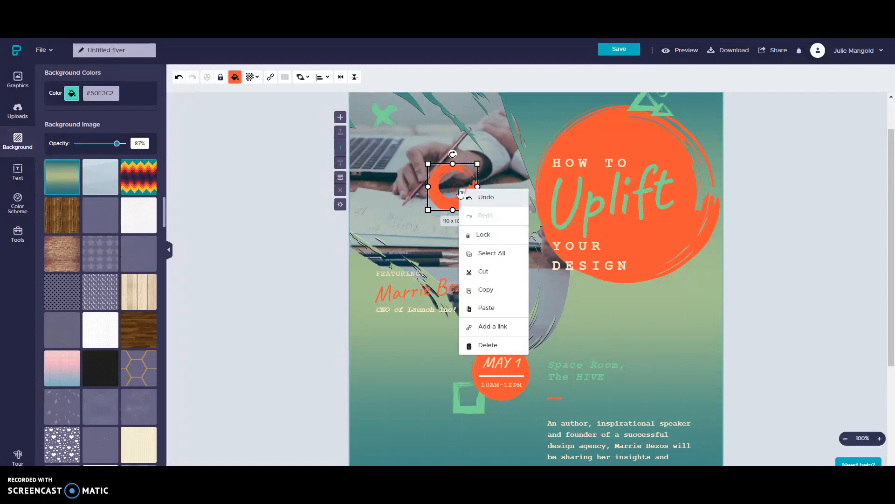
left_click(474, 345)
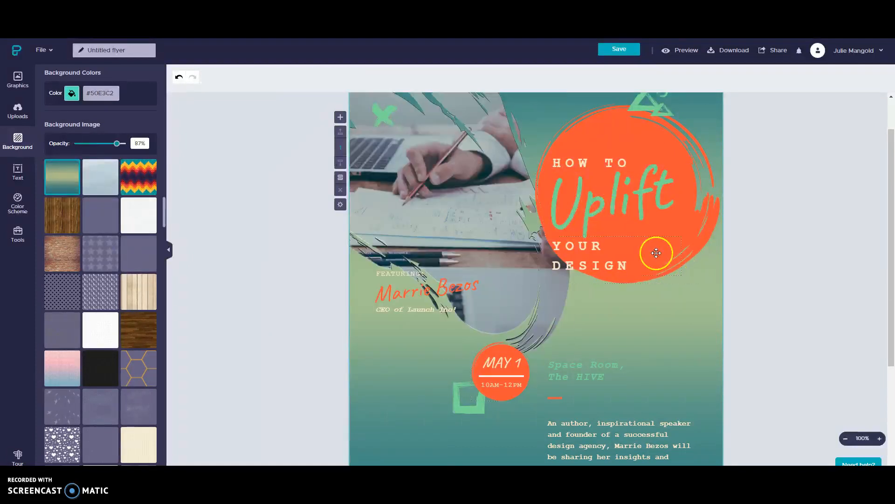
left_click(656, 253)
left_click(668, 220)
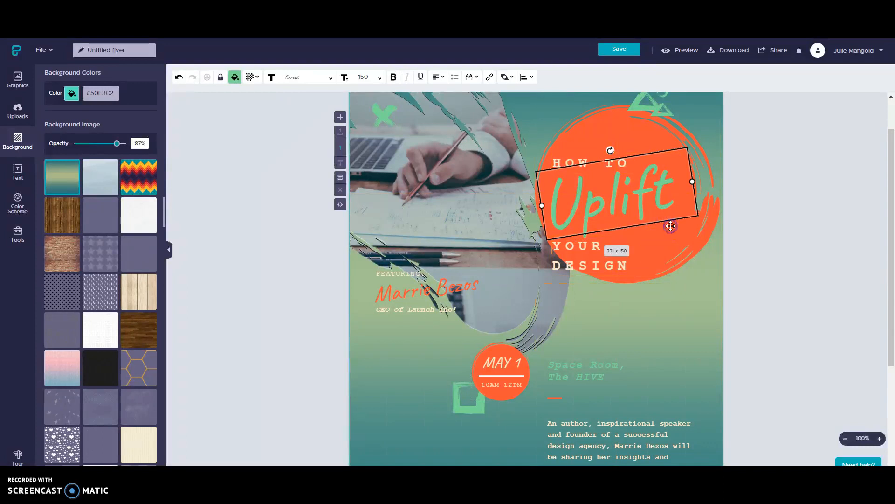
left_click(683, 243)
left_click(683, 243)
left_click(554, 151)
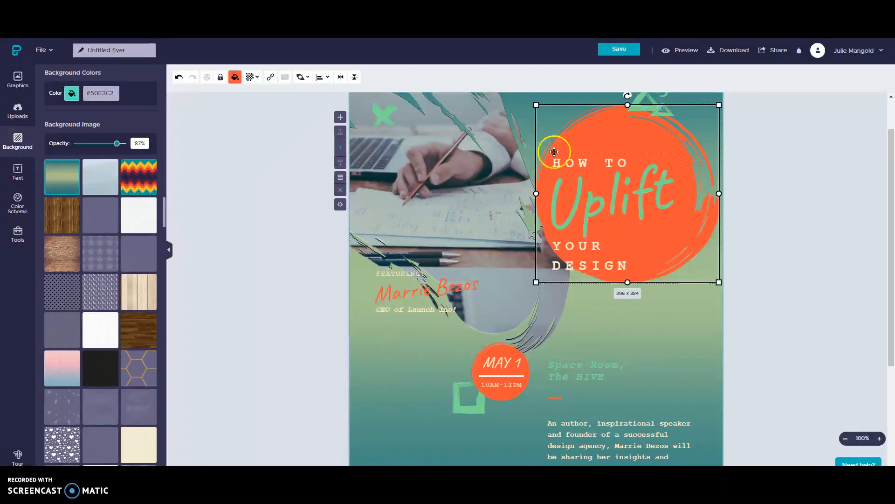
Step: Recolour the brush circle dark grey #464646 after trying mid and light greys
left_click(234, 78)
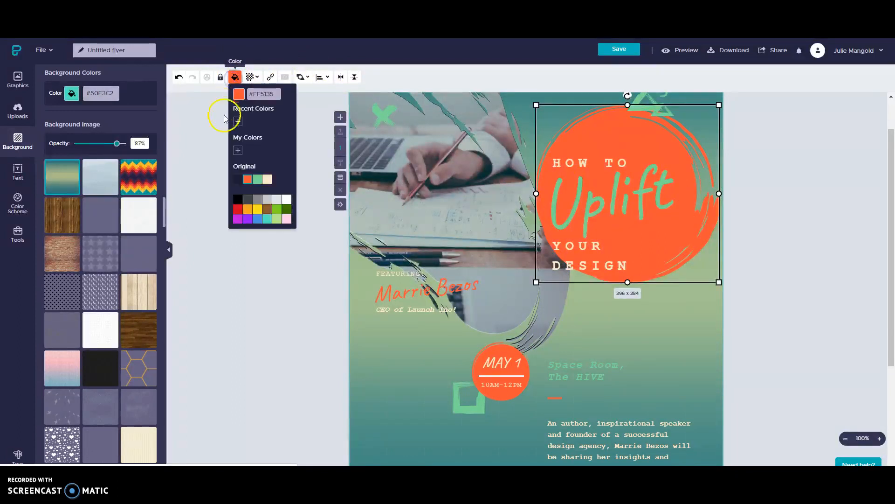
left_click(246, 200)
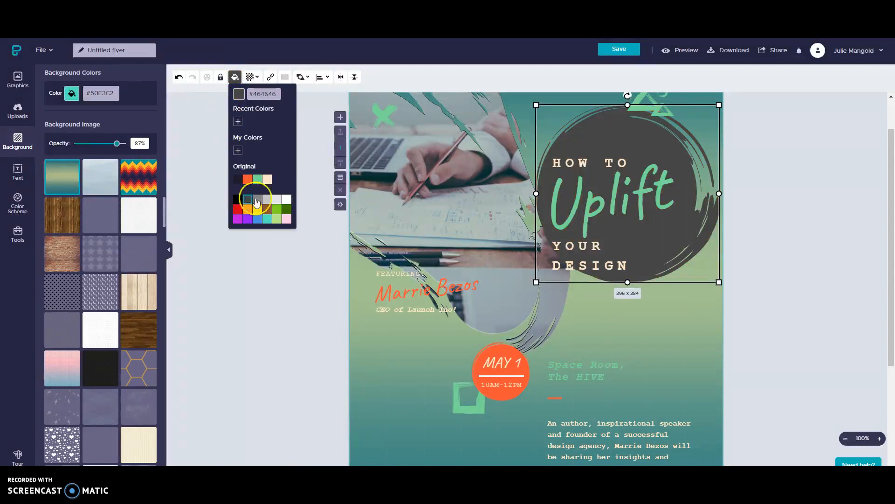
left_click(258, 200)
left_click(268, 200)
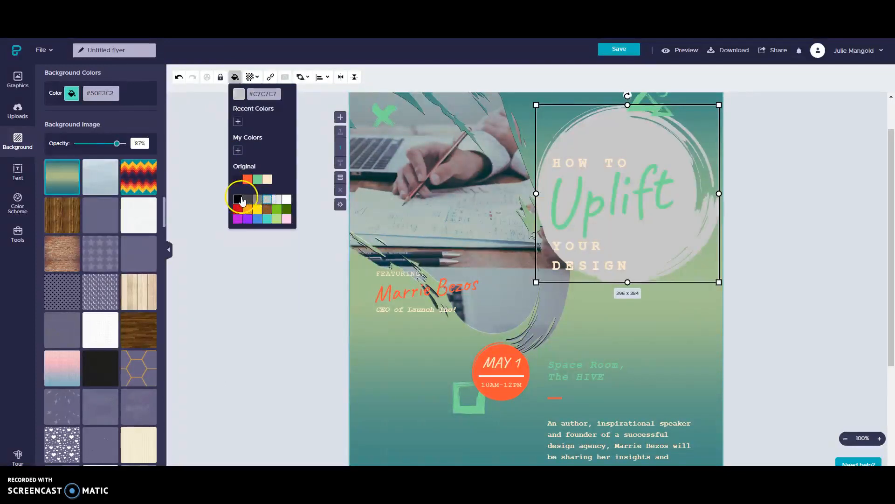
left_click(246, 200)
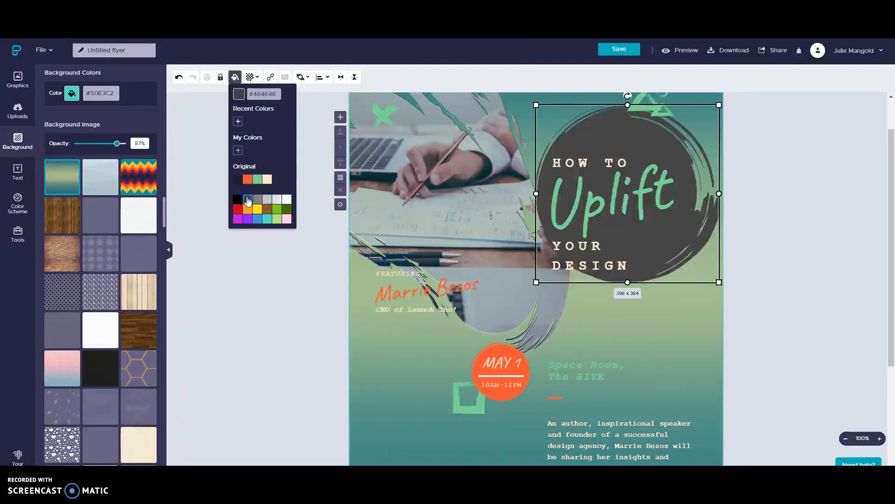
left_click(594, 161)
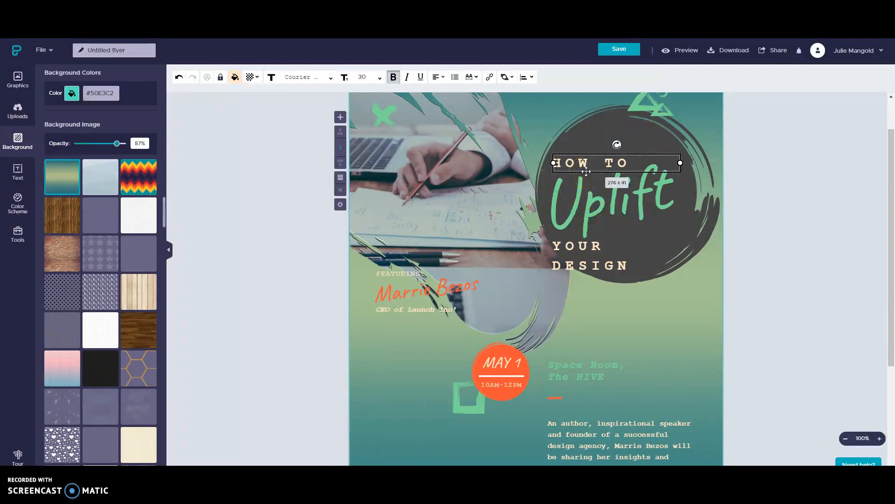
Step: Trim the Y from YOUR, then undo the accidental deletion of the dark circle
scroll(336, 290, "down", 1)
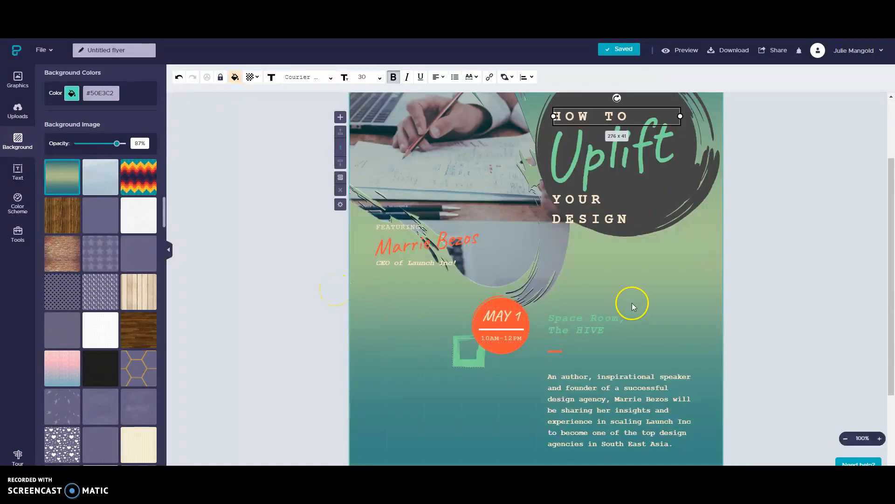
left_click(612, 218)
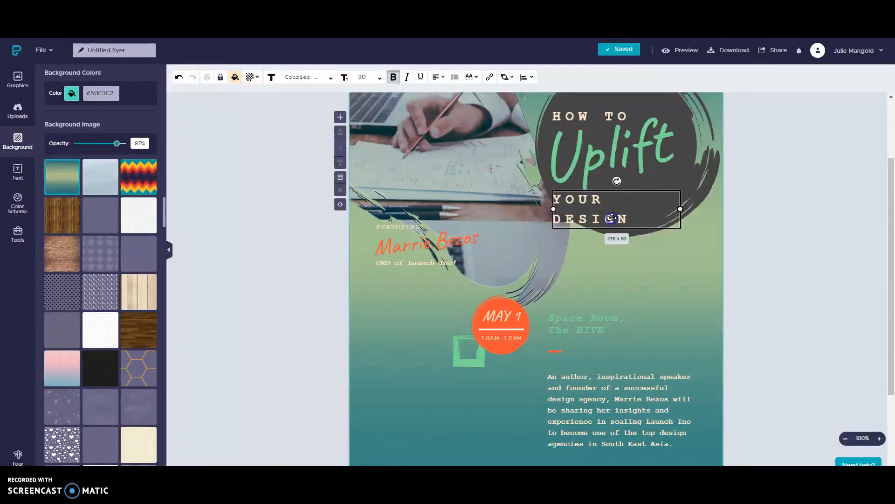
left_click(612, 218)
key("Delete")
left_click(614, 192)
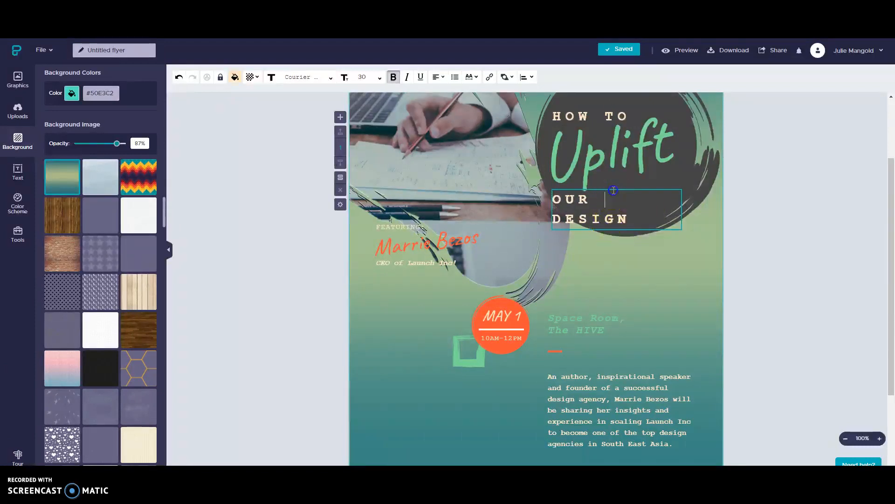
left_click(565, 226)
key("Delete")
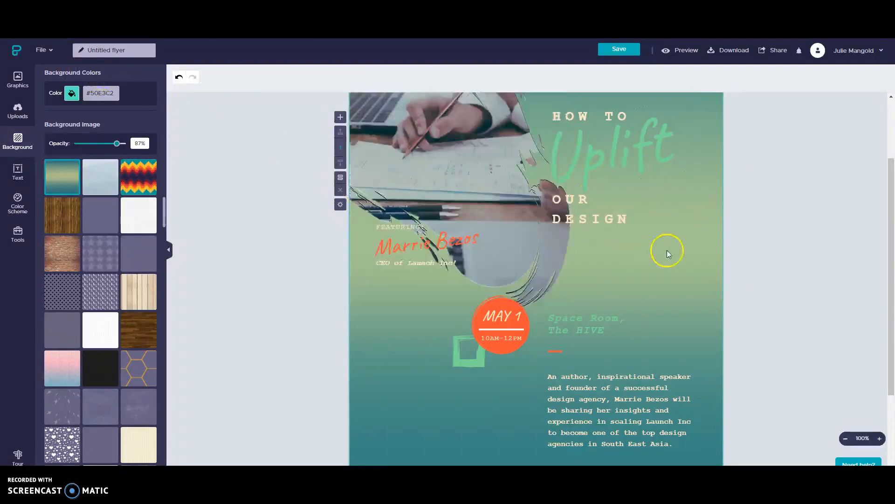
right_click(682, 244)
left_click(689, 252)
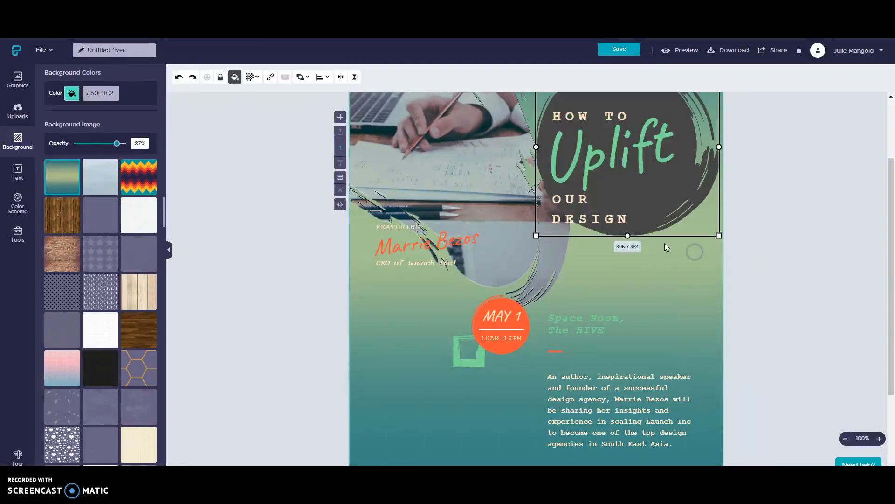
Step: Delete the remaining OUR DESIGN text box from the title circle
scroll(653, 347, "up", 2)
left_click(574, 297)
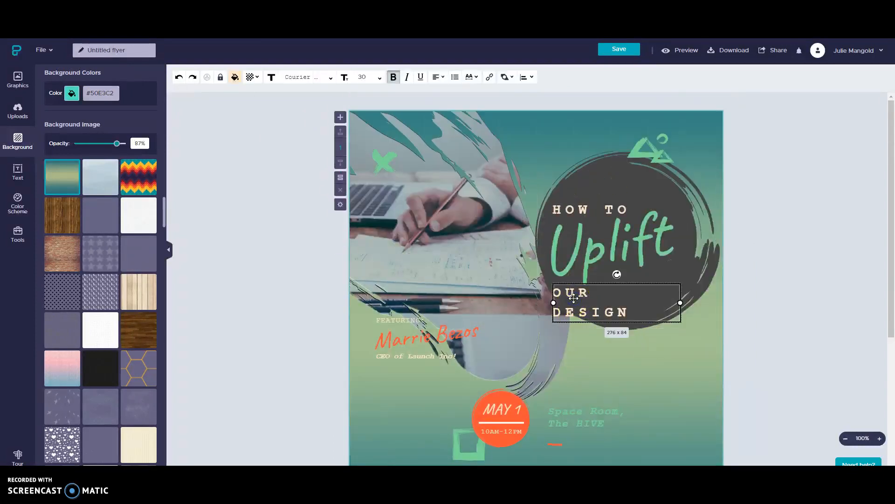
key("Delete")
left_click(593, 240)
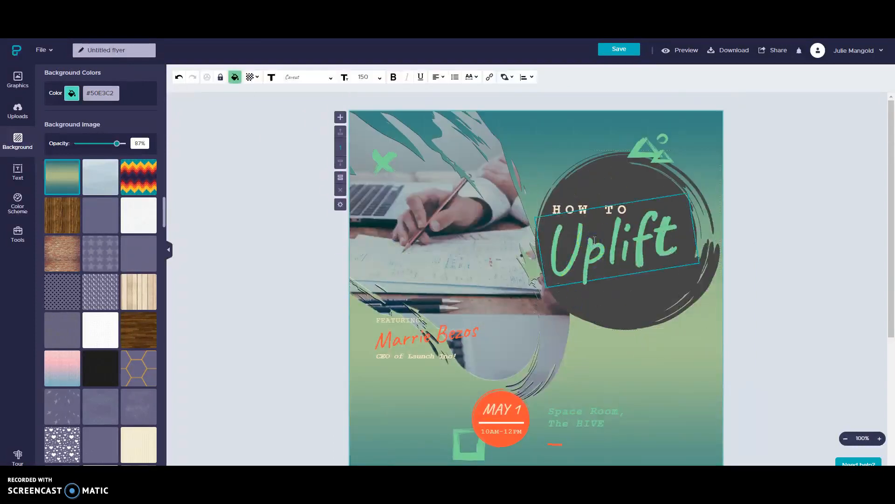
Step: Replace the 'Uplift' title word with 'SLT'
double_click(594, 240)
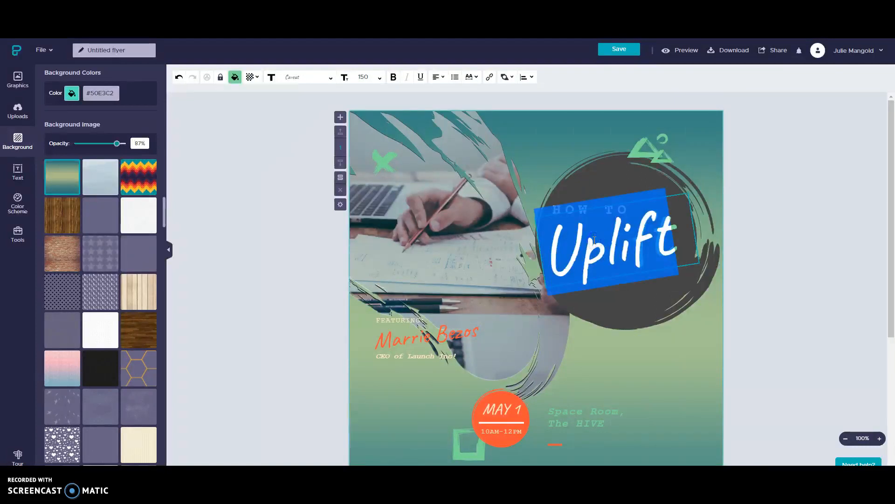
type("LS")
key("BackSpace")
type("T")
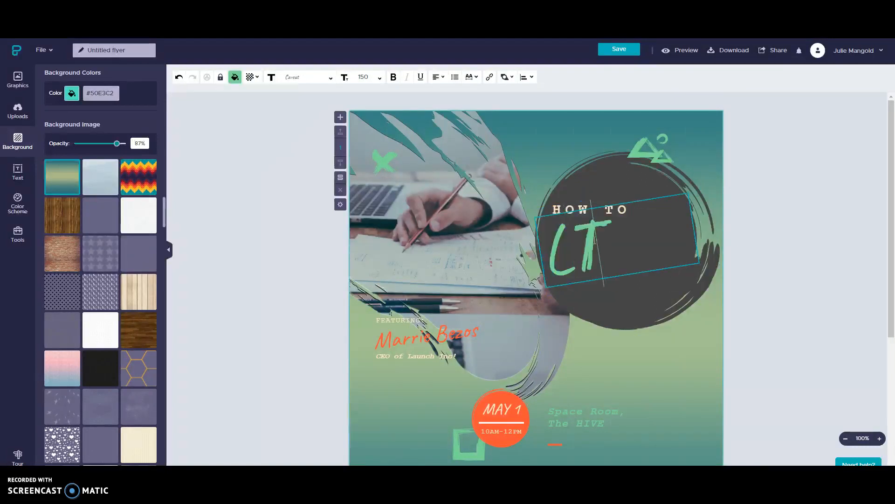
key("BackSpace")
key("BackSpace")
type("SLT")
left_click(589, 202)
Step: Move the HOW TO line below SLT, retype it as 'Networking' on one line, and nudge SLT up
left_click(589, 208)
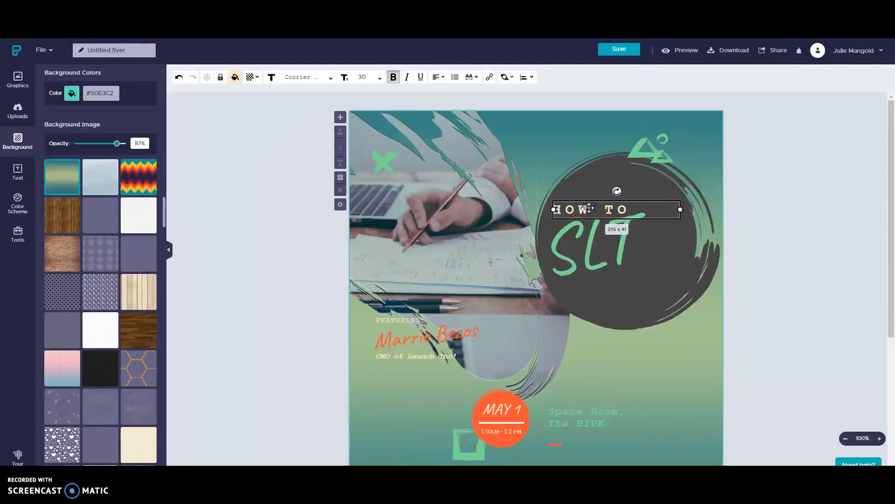
left_click_drag(589, 208, 598, 286)
double_click(599, 287)
type("Networking")
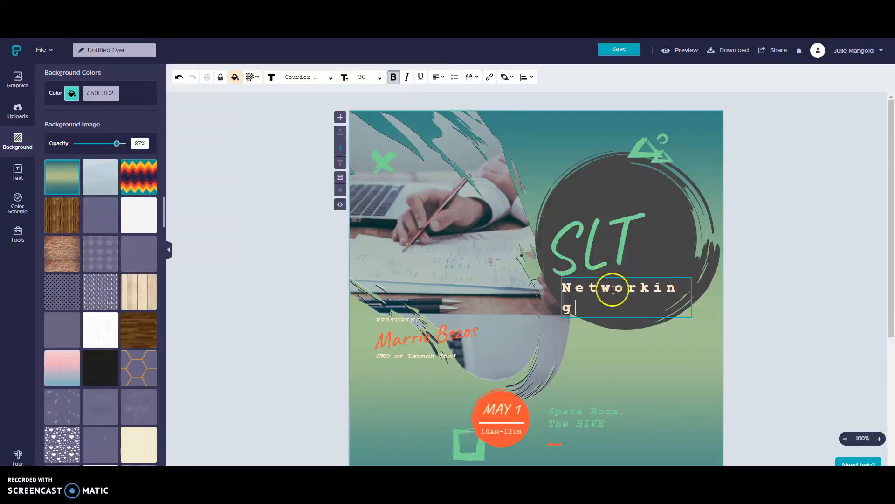
left_click(676, 290)
left_click_drag(677, 291, 704, 280)
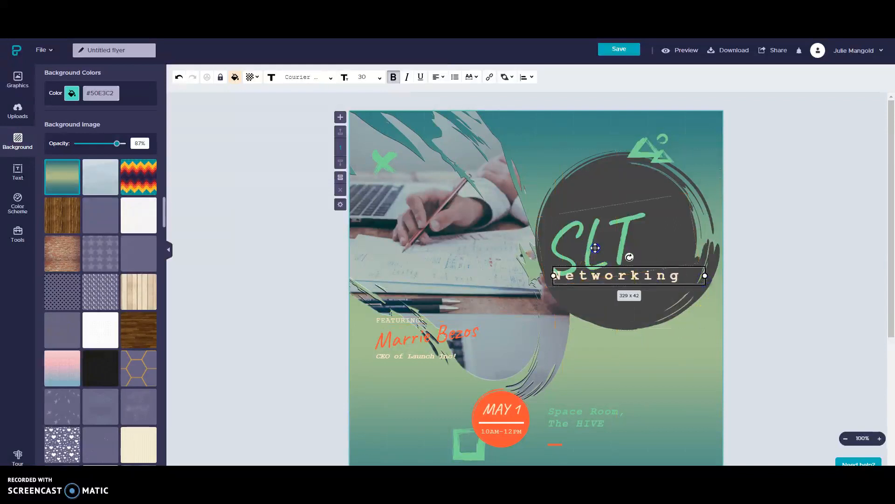
left_click_drag(594, 251, 606, 225)
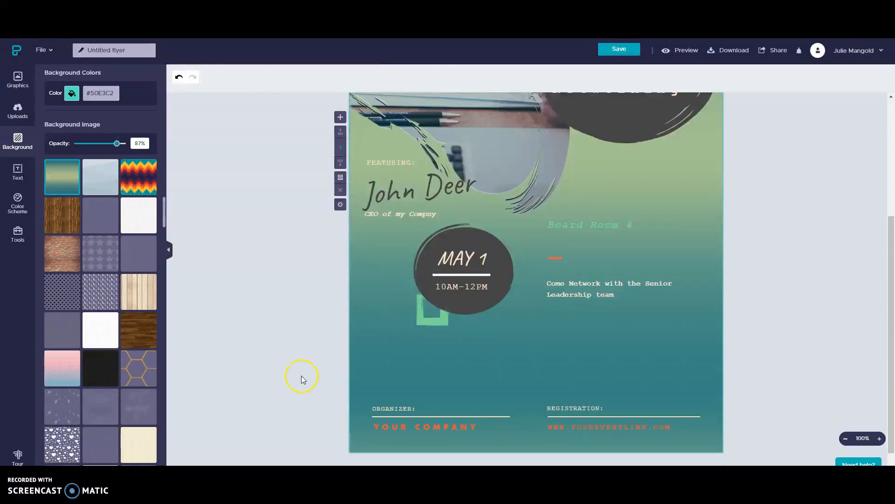
Step: Set the 'Come Network with the Senior Leadership team' text to font size 38
scroll(301, 376, "up", 5)
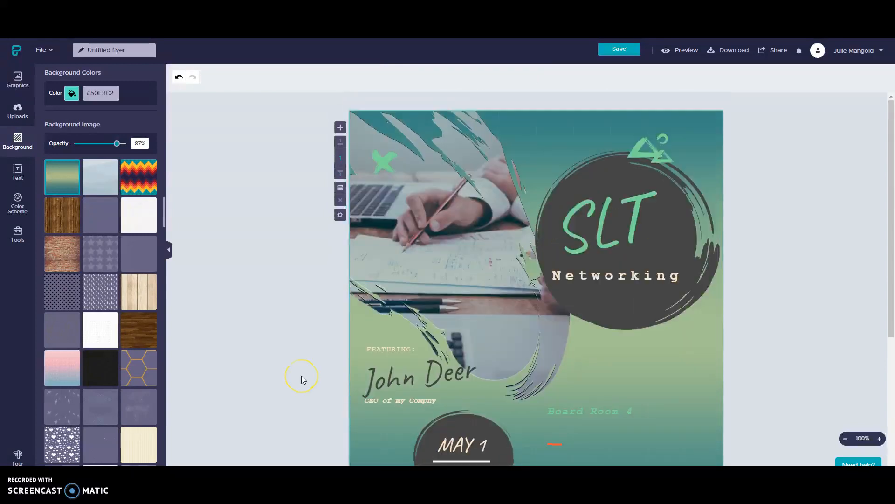
scroll(302, 375, "down", 4)
scroll(301, 376, "up", 3)
scroll(301, 376, "down", 2)
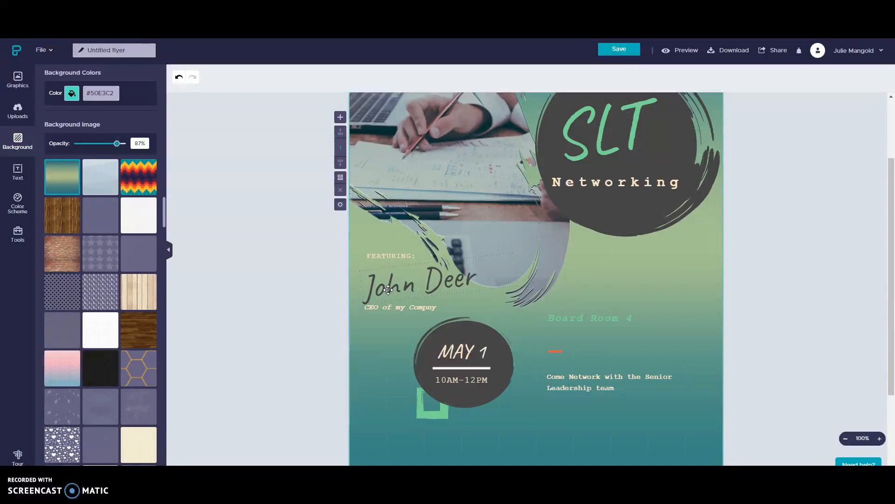
scroll(388, 290, "down", 2)
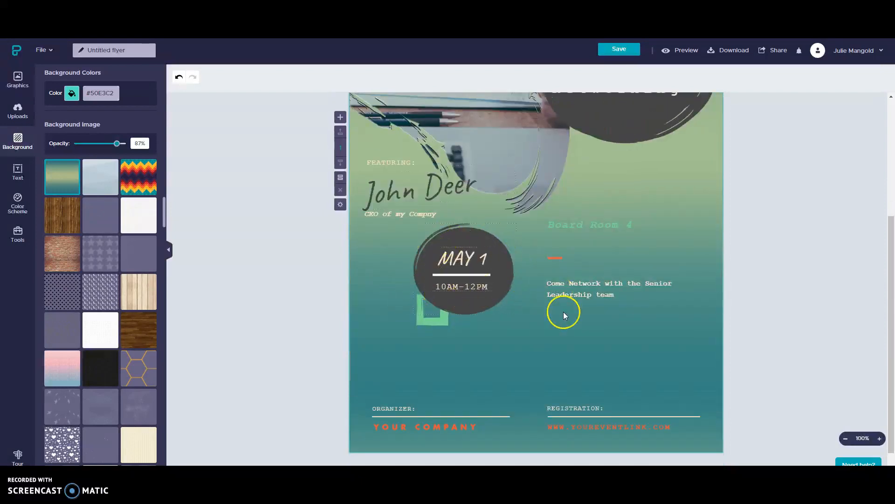
left_click(568, 287)
left_click(569, 287)
double_click(570, 287)
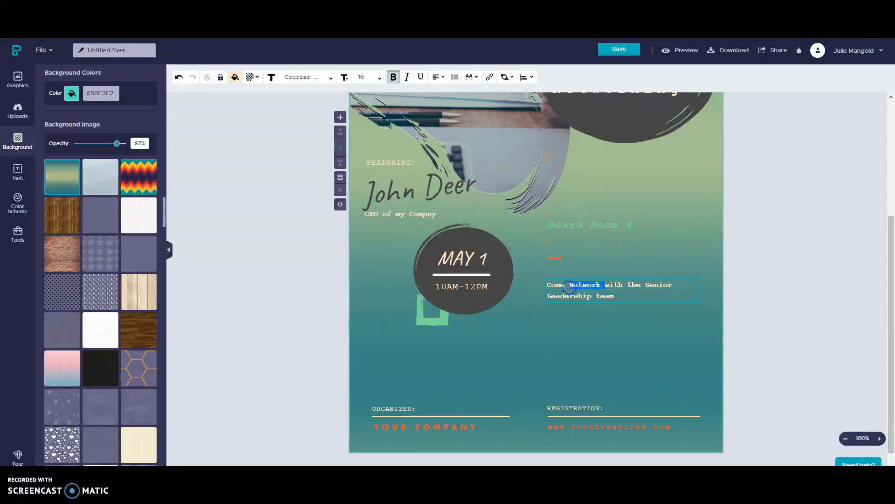
triple_click(569, 287)
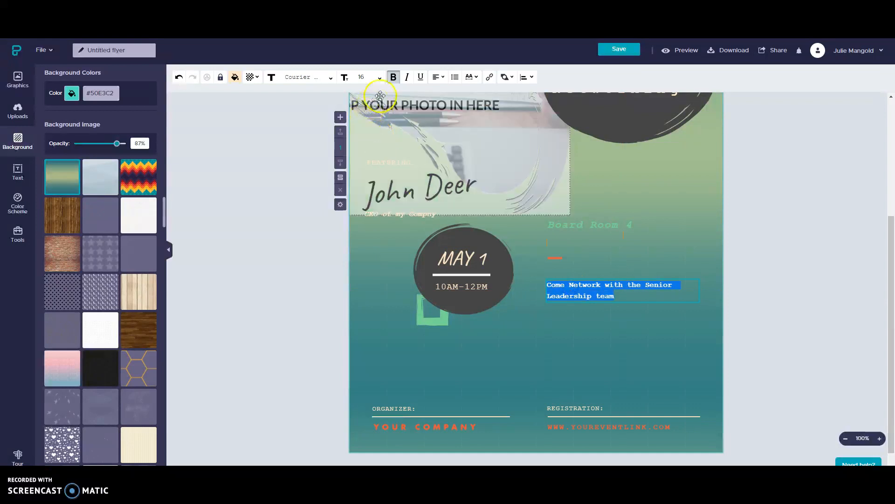
left_click(379, 77)
scroll(363, 182, "down", 15)
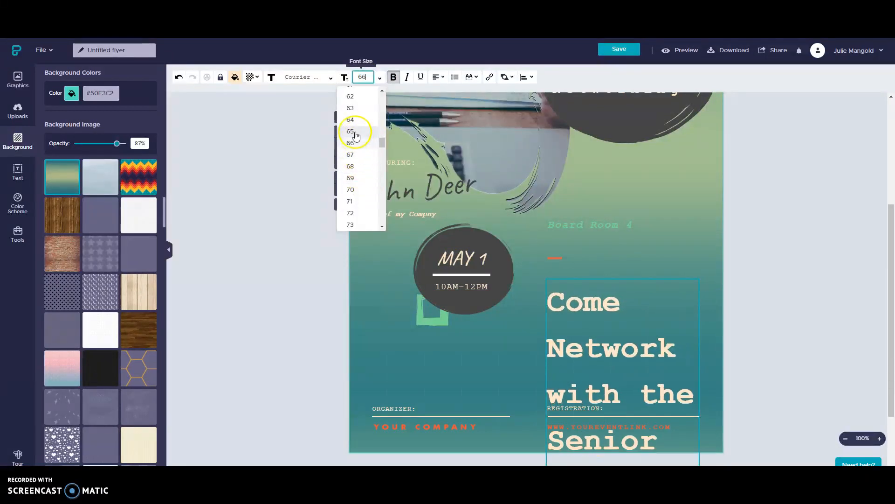
scroll(355, 100, "up", 3)
scroll(352, 107, "up", 6)
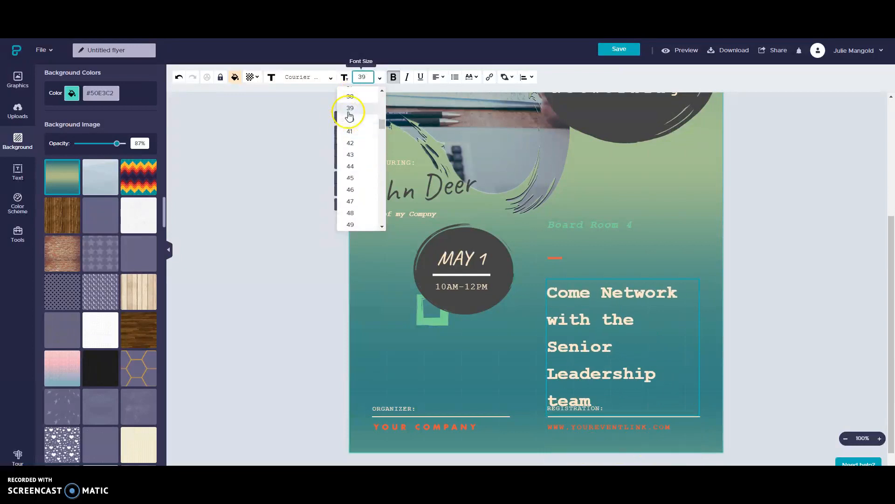
left_click(349, 97)
Step: Shift the body text block slightly up and to the left
left_click(633, 362)
left_click(611, 281)
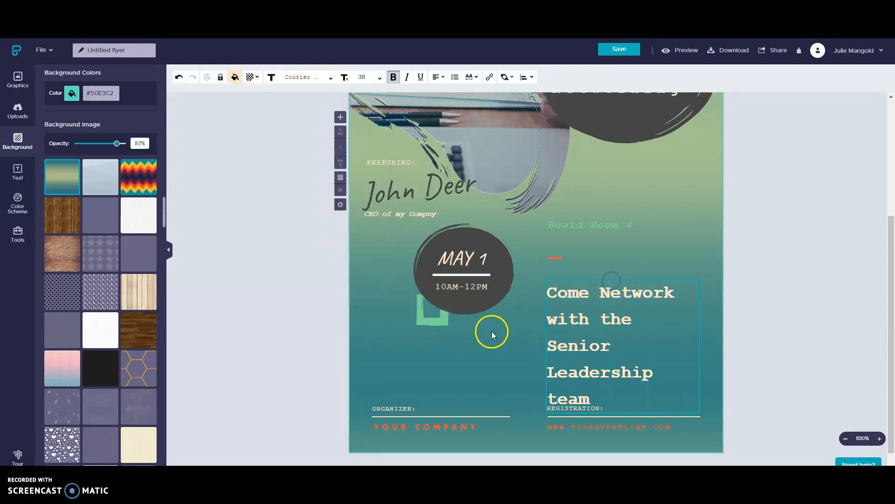
left_click_drag(583, 331, 576, 318)
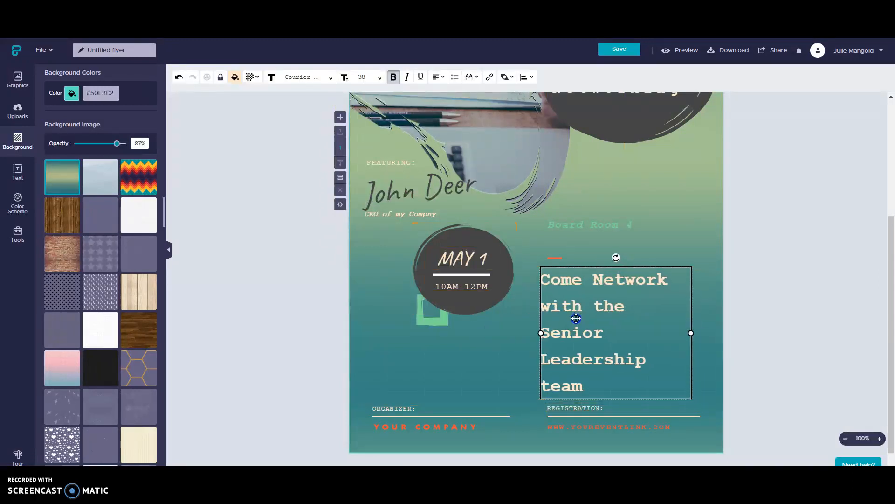
left_click(580, 425)
Step: Remove the web address line and replace YOUR COMPANY with the organizer's name
left_click(583, 427)
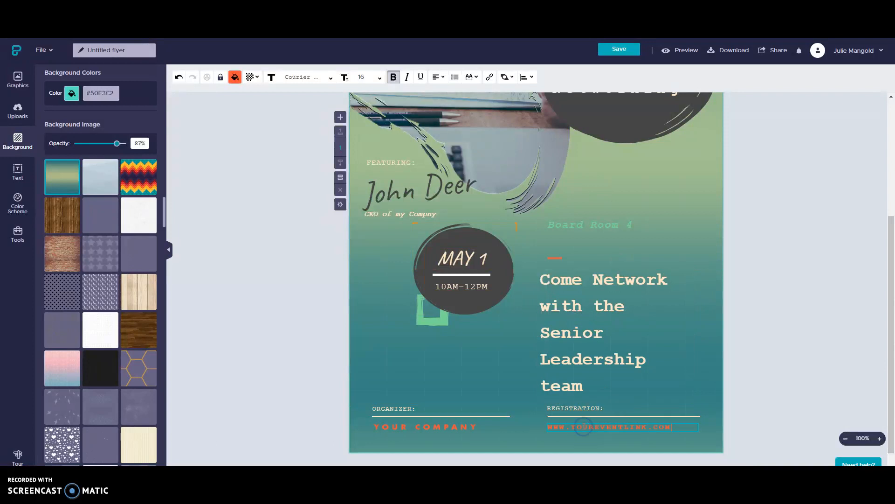
left_click(580, 425)
left_click(579, 425)
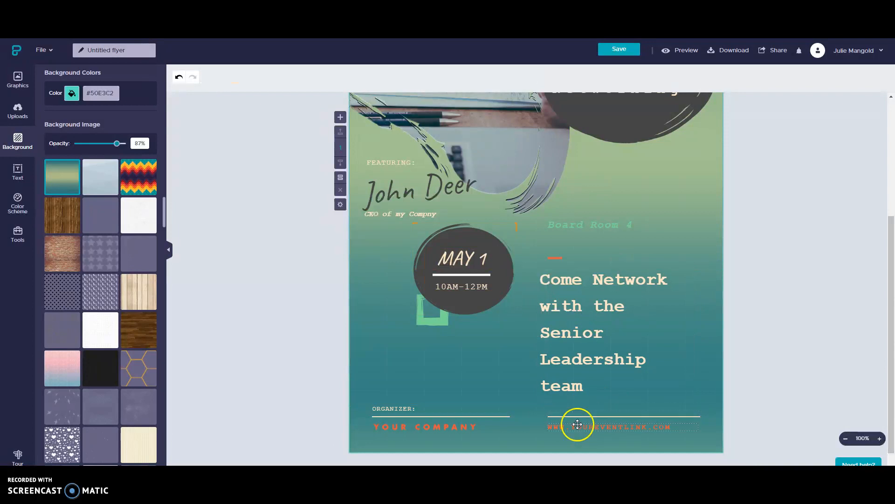
left_click(413, 425)
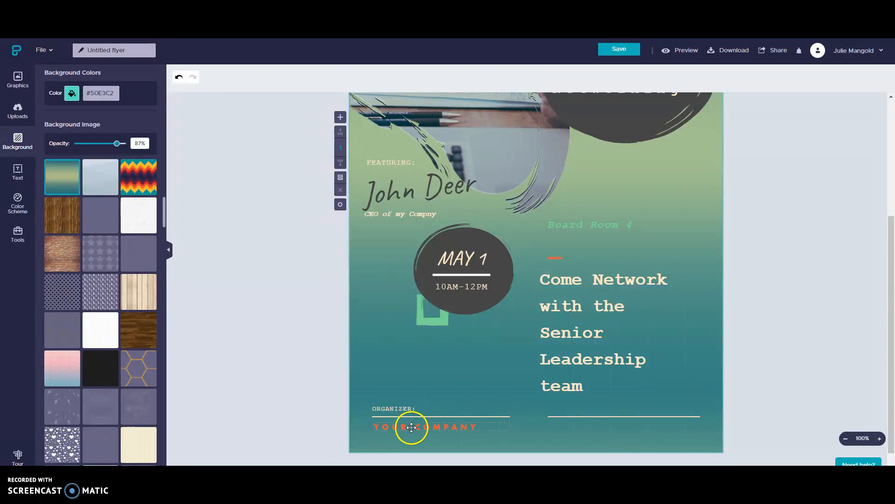
left_click(411, 427)
triple_click(410, 424)
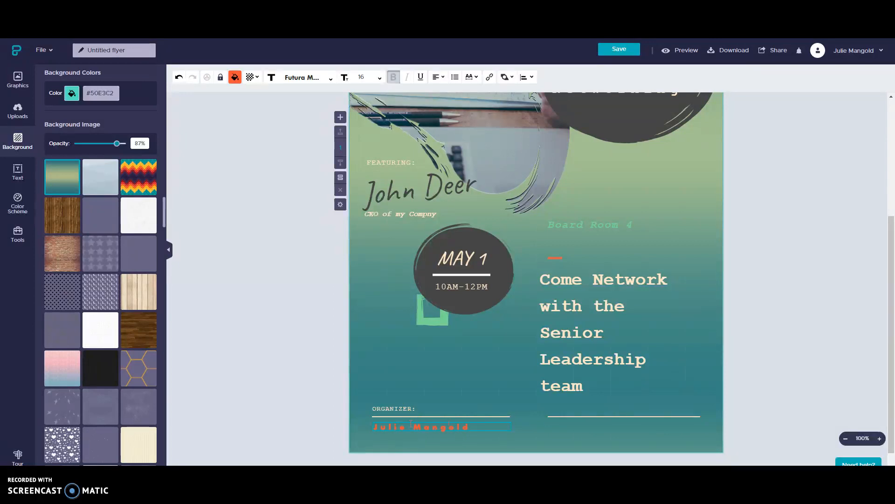
scroll(424, 236, "up", 3)
Step: Retitle the flyer 'LT Flyer' and save it
left_click(98, 48)
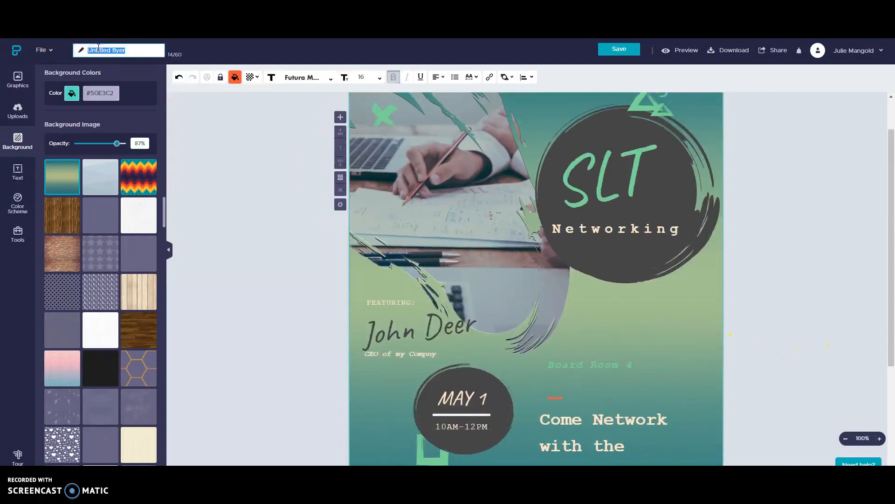
type("LT Flyer")
left_click(620, 50)
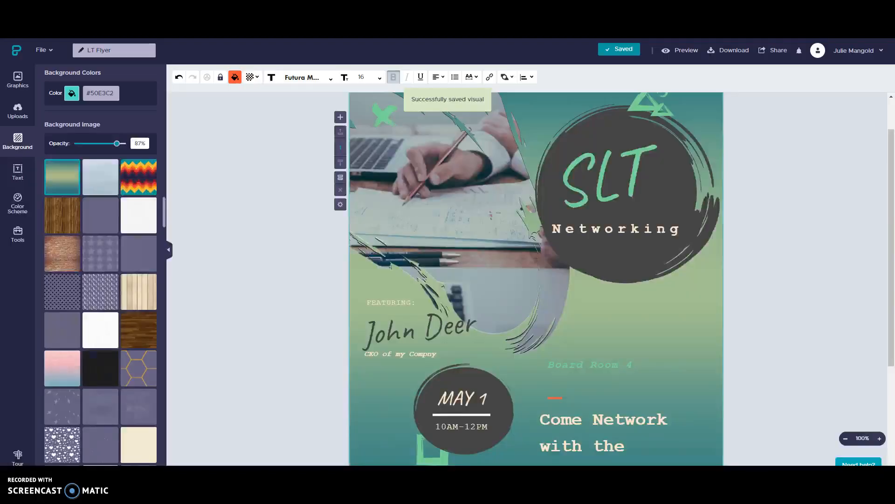
scroll(869, 289, "down", 3)
scroll(869, 289, "up", 3)
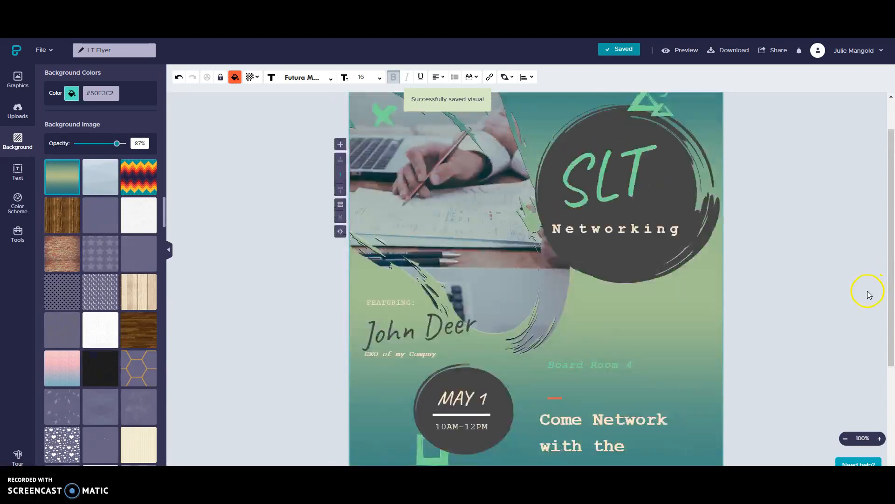
Step: Download the flyer as a PNG at Medium quality
left_click(717, 51)
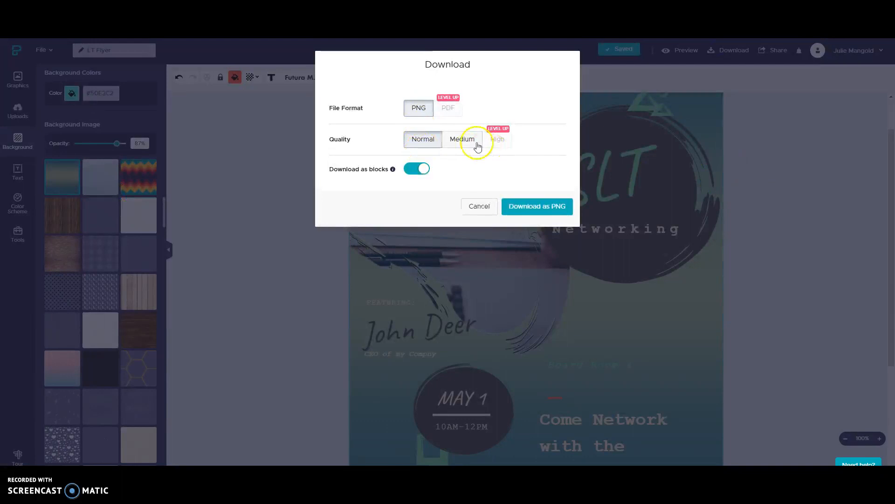
left_click(463, 140)
left_click(536, 206)
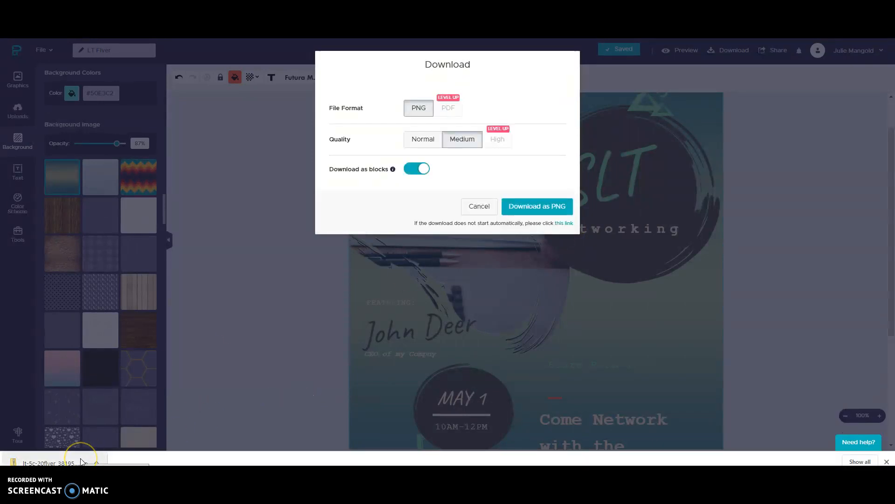
Step: Open the downloaded zip and view the first image, 000
left_click(81, 461)
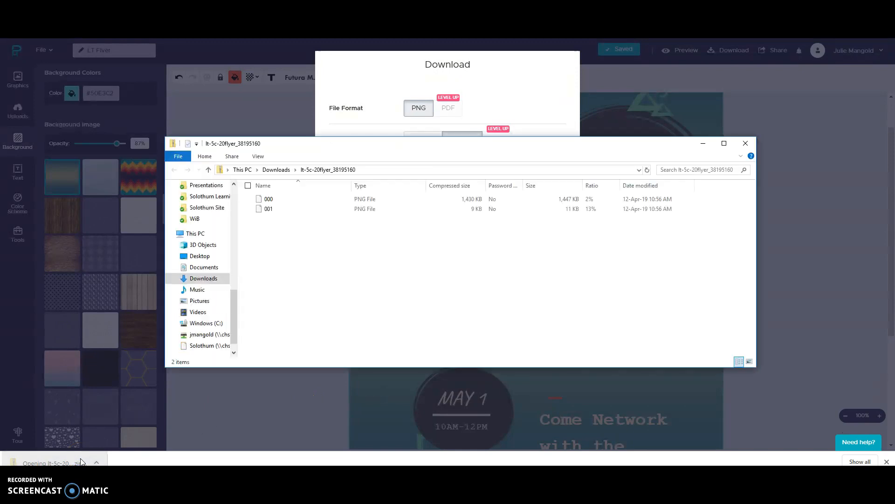
left_click(276, 286)
double_click(457, 199)
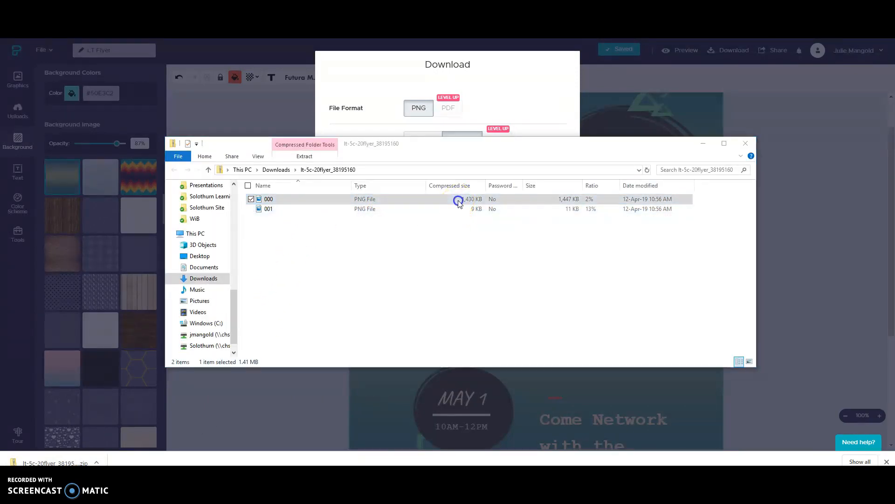